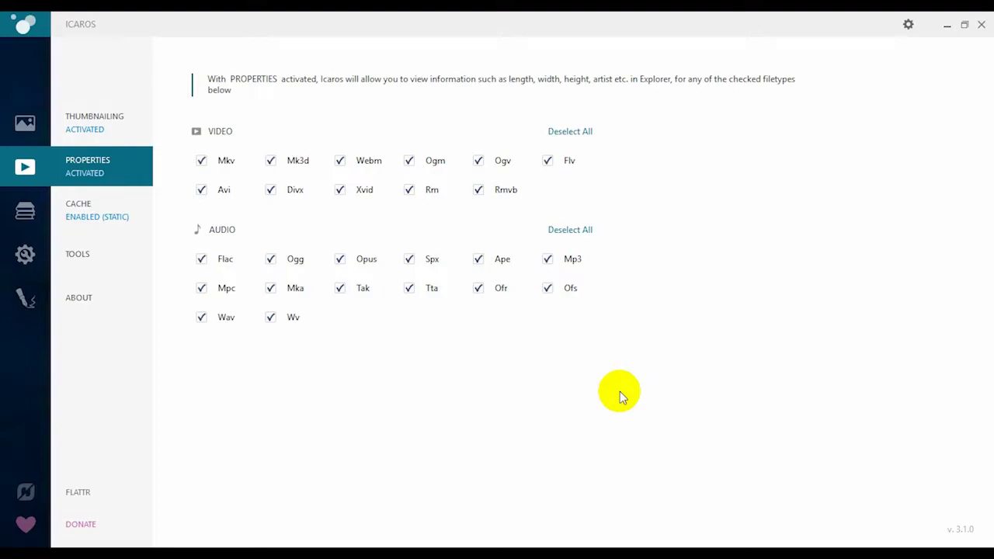
# Open the Thumbnailing settings page to view its filetypes and options
pyautogui.click(25, 124)
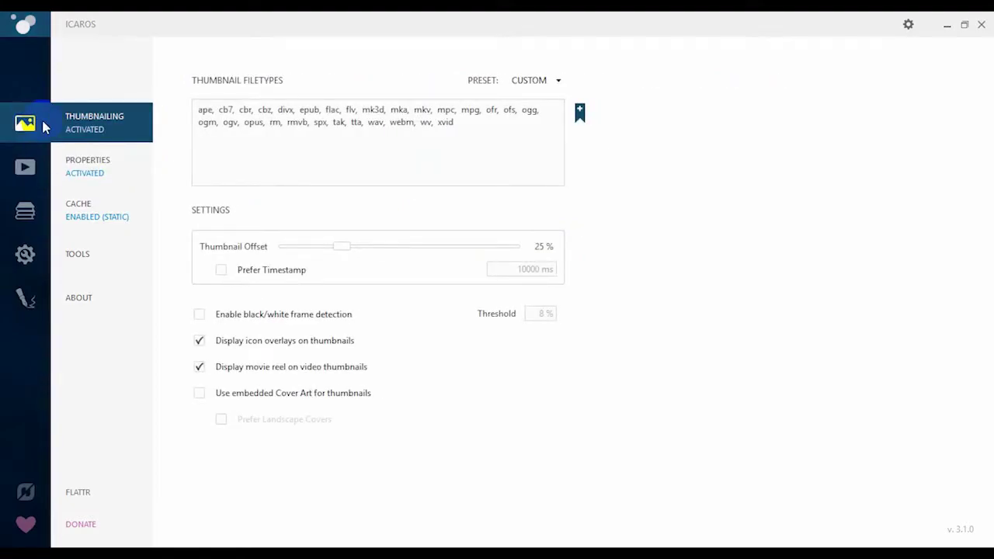
pyautogui.click(87, 127)
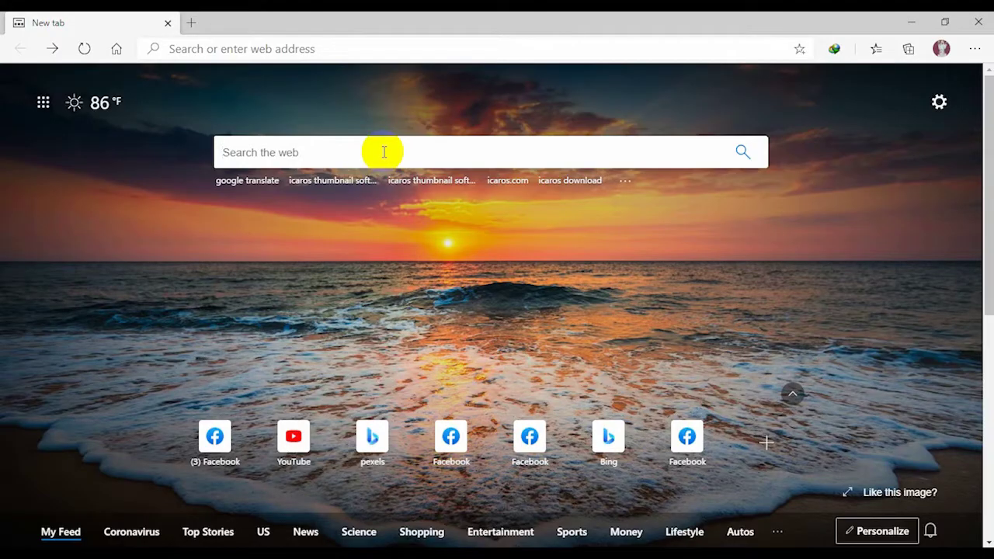
# Search the web for "icaros thumbnail software"
pyautogui.click(383, 153)
pyautogui.write('ICAROS ')
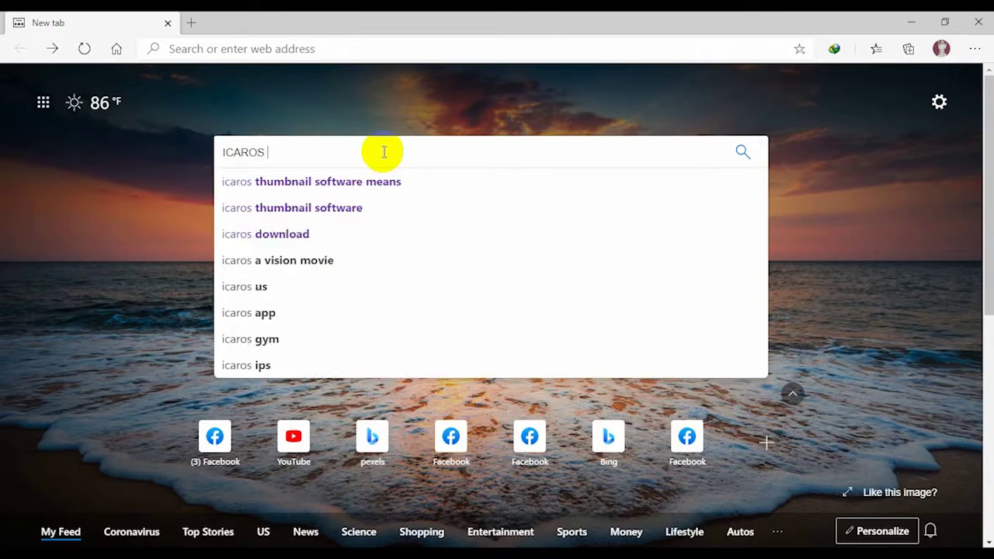
pyautogui.write('THUMBNAIL')
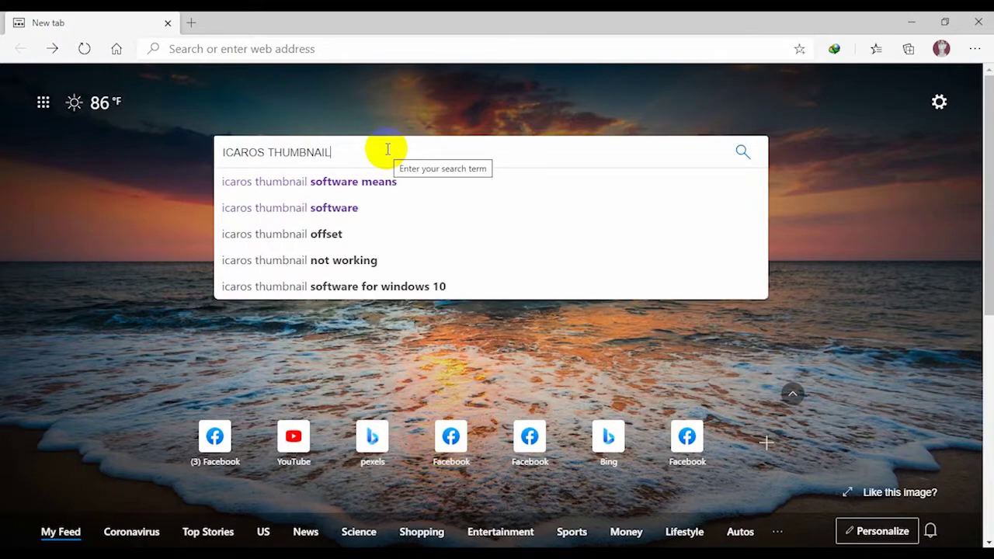
pyautogui.click(368, 207)
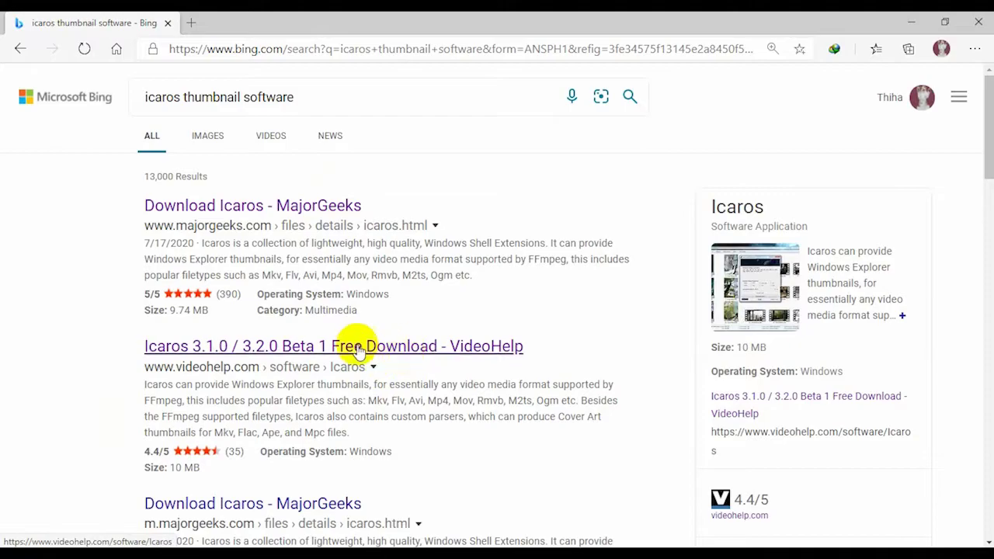
# Open the VideoHelp page for Icaros and download the Icaros 3.1.0 Windows installer
pyautogui.click(302, 346)
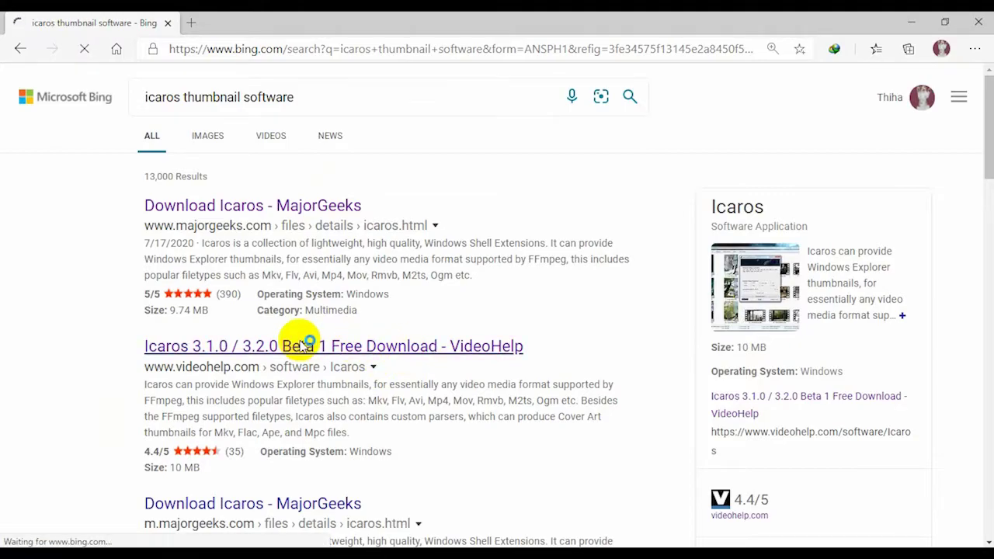
pyautogui.scroll(-3, 459, 412)
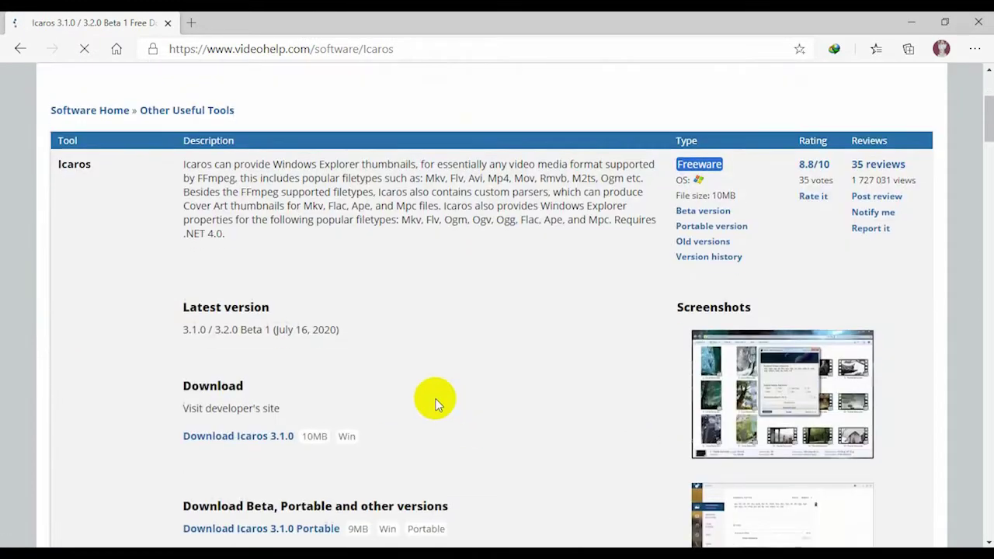
pyautogui.scroll(-5, 435, 404)
pyautogui.scroll(3, 387, 349)
pyautogui.click(223, 219)
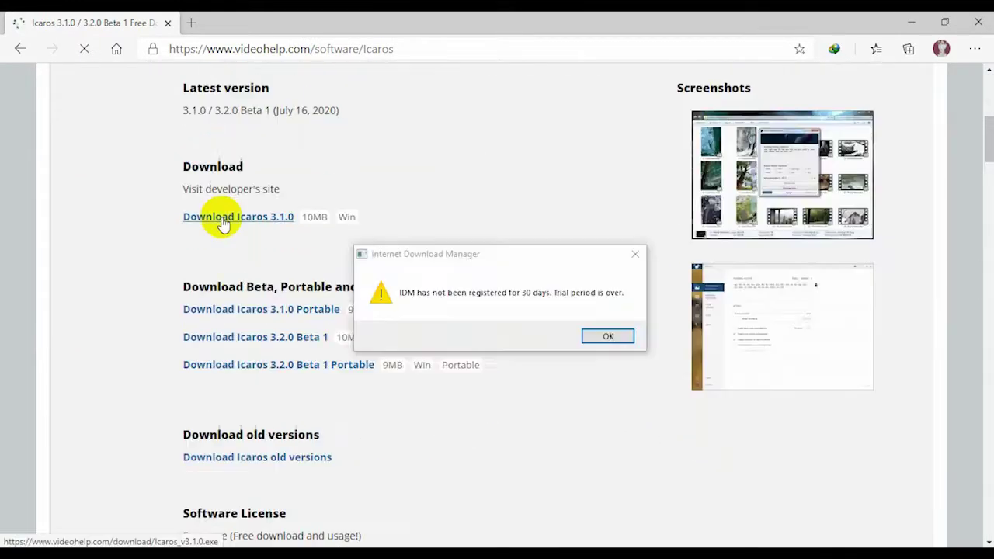
pyautogui.press('Return')
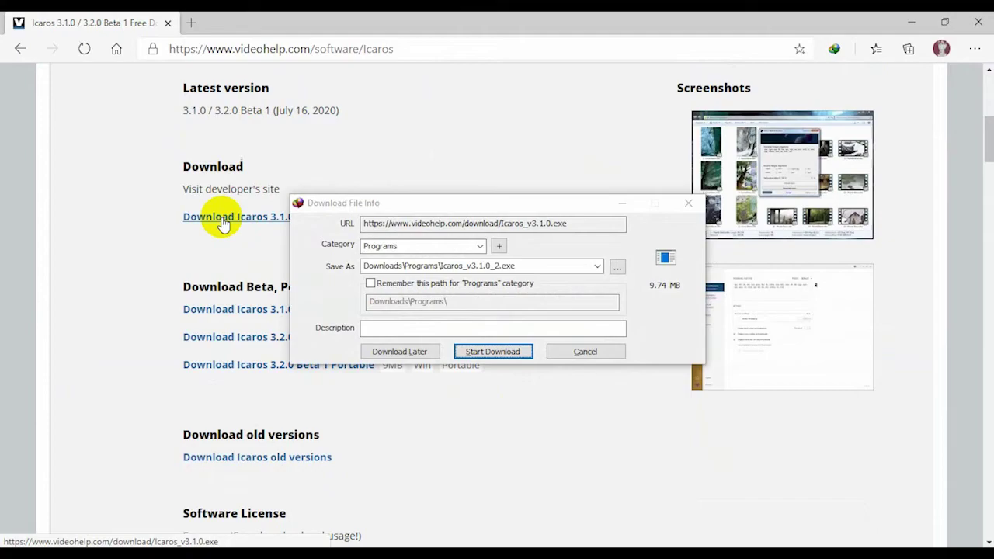
pyautogui.click(484, 349)
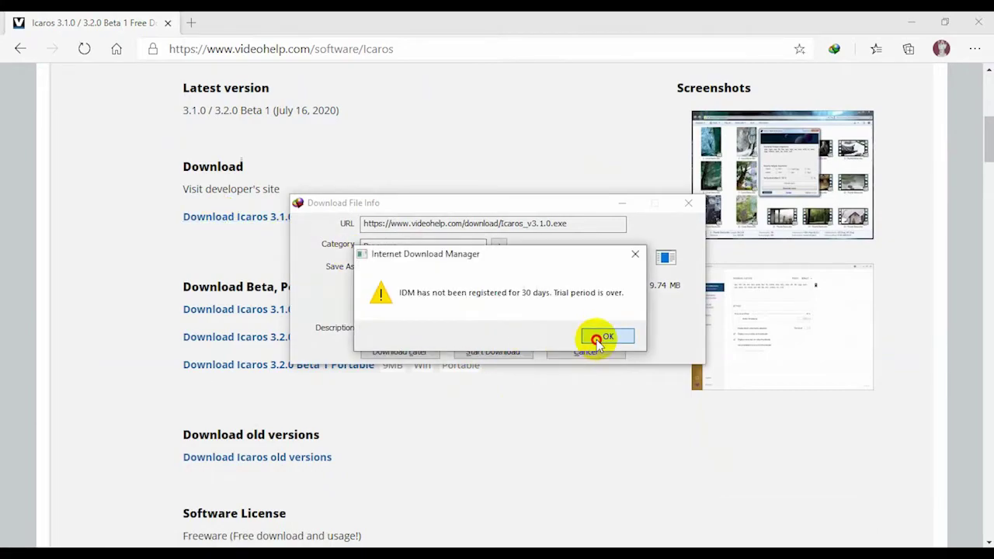
pyautogui.click(599, 342)
pyautogui.click(516, 351)
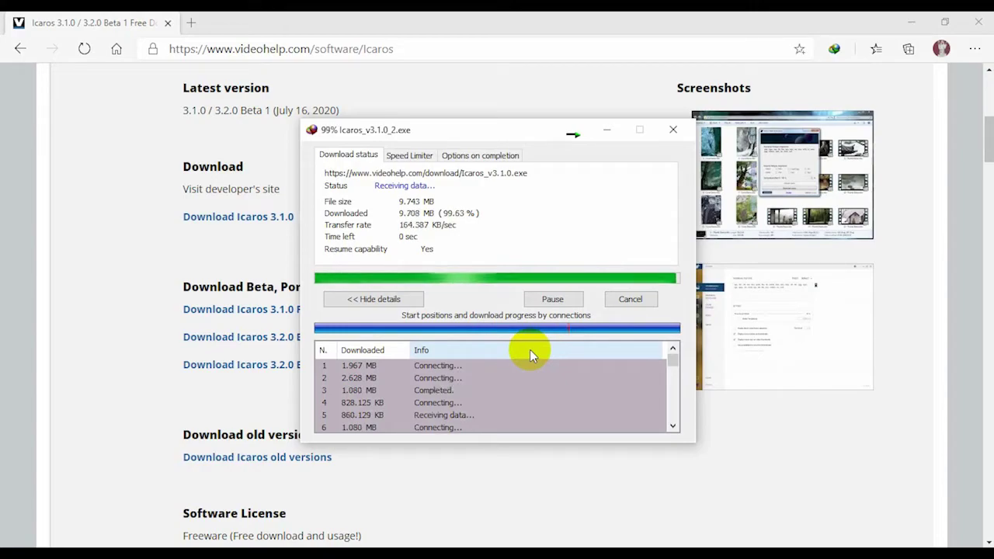
# Launch the downloaded Icaros installer and accept the license agreement
pyautogui.click(363, 334)
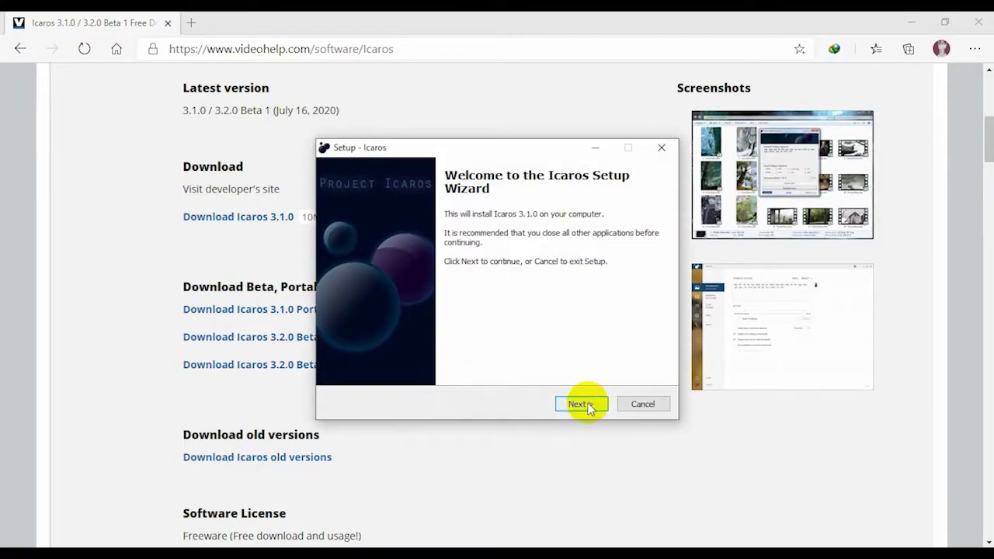
pyautogui.click(588, 408)
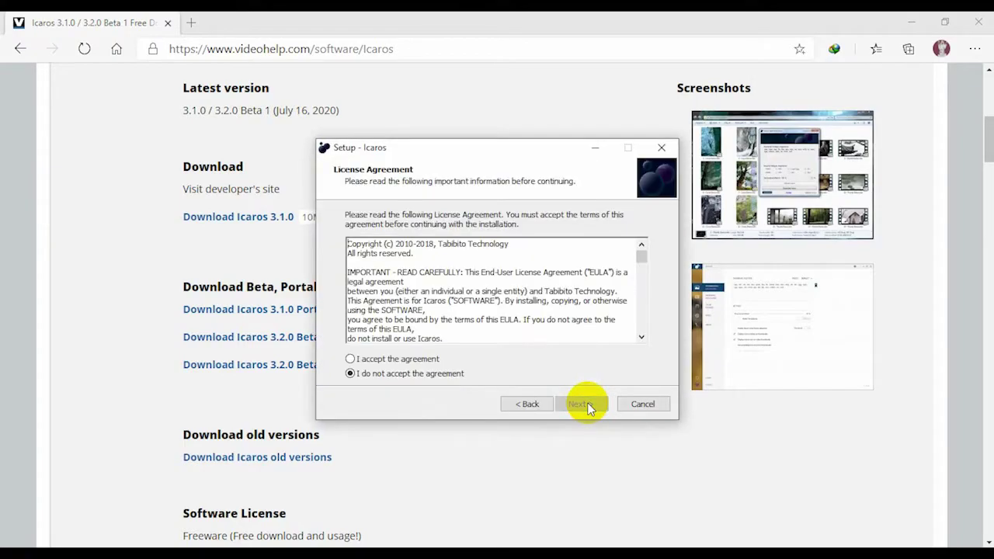
pyautogui.click(365, 359)
pyautogui.click(584, 407)
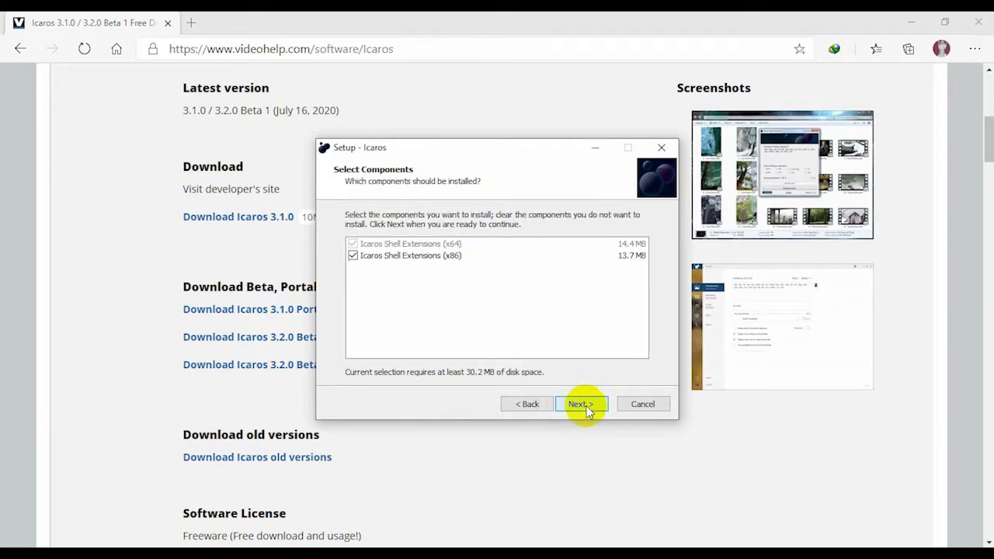
# Install Icaros with the x64 and x86 shell extensions, automatically closing running applications, then launch IcarosConfig and close the README
pyautogui.click(586, 409)
pyautogui.click(586, 409)
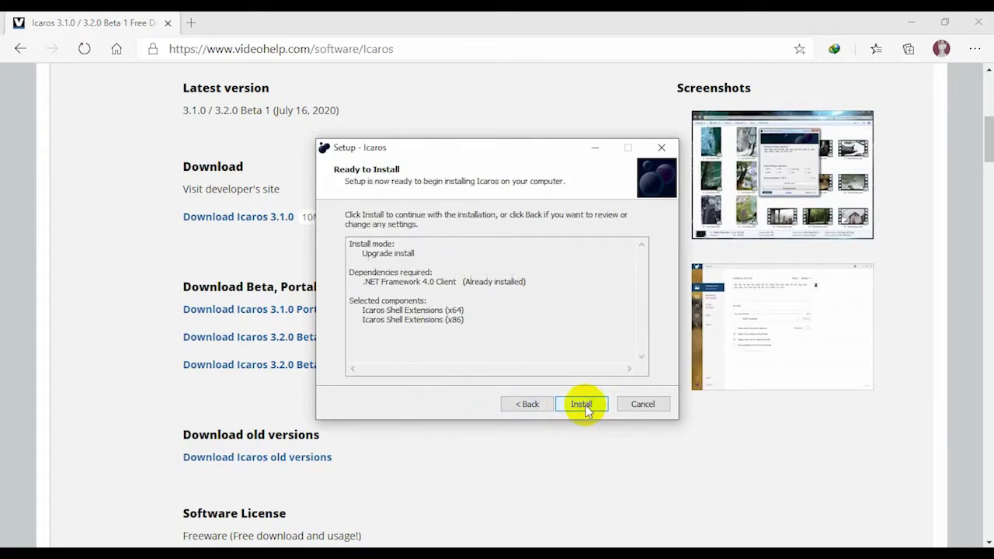
pyautogui.click(587, 409)
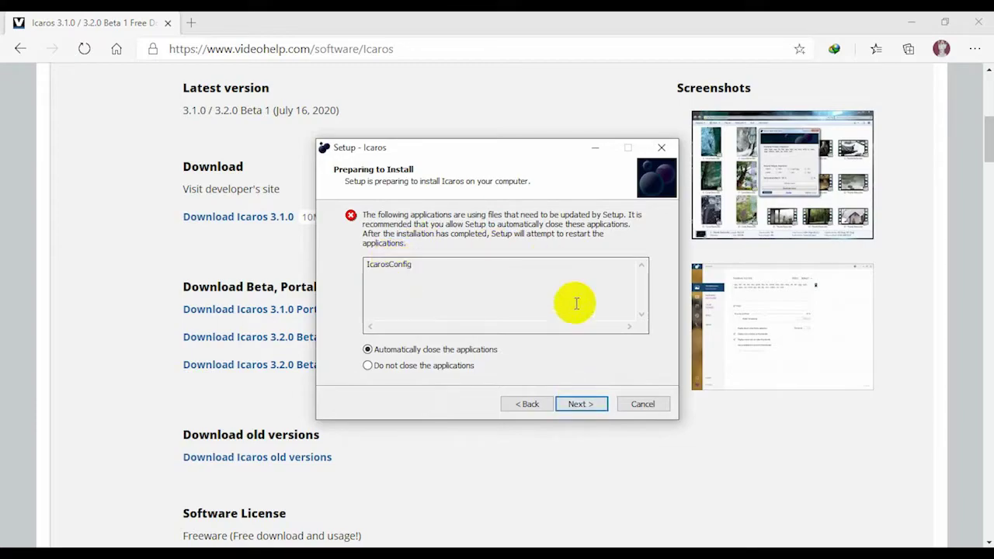
pyautogui.click(584, 405)
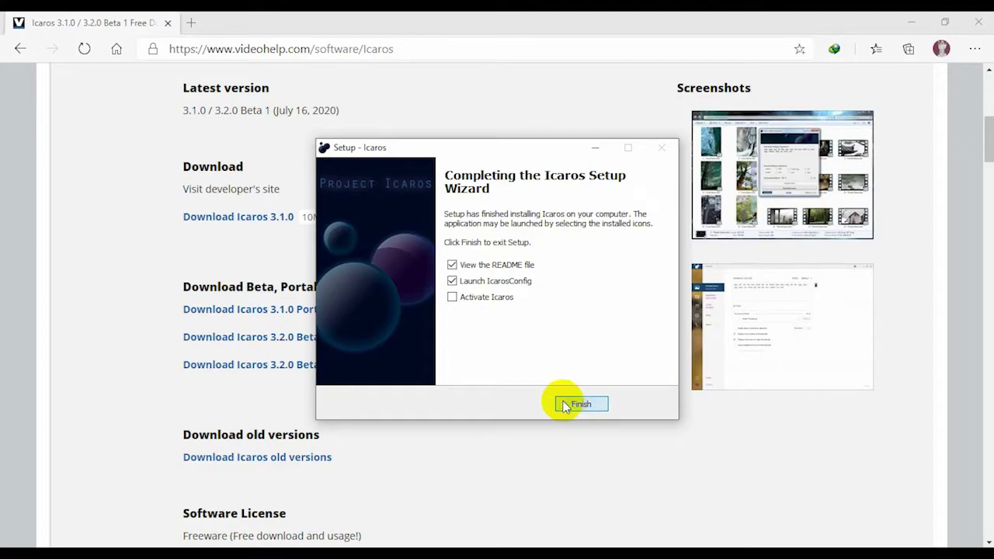
pyautogui.click(579, 404)
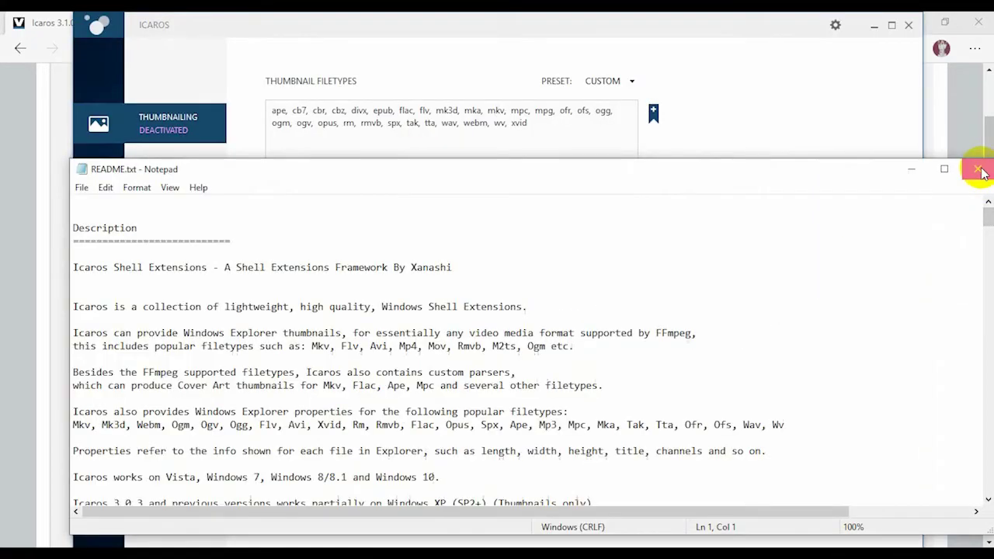
pyautogui.click(978, 170)
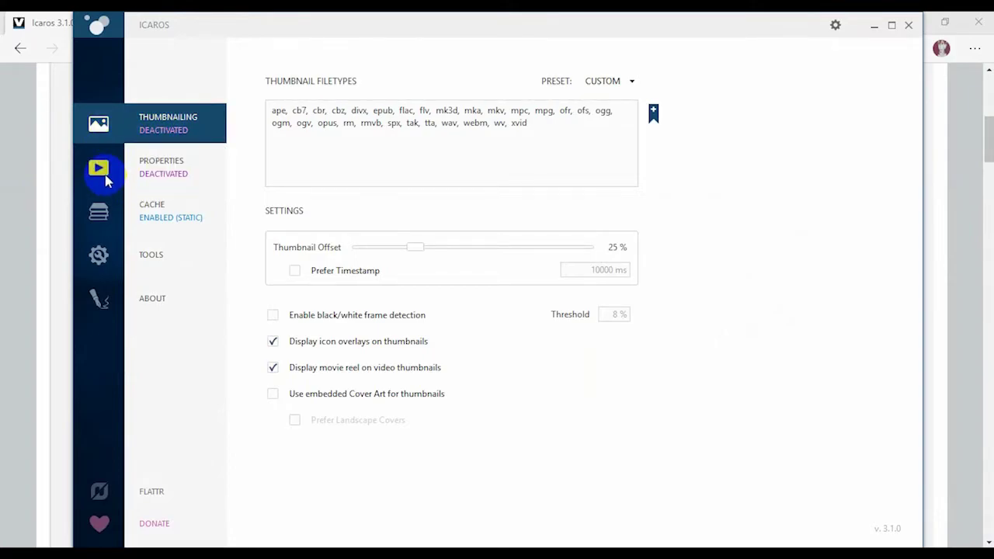
# Activate both Thumbnailing and Properties in Icaros
pyautogui.click(162, 133)
pyautogui.click(164, 175)
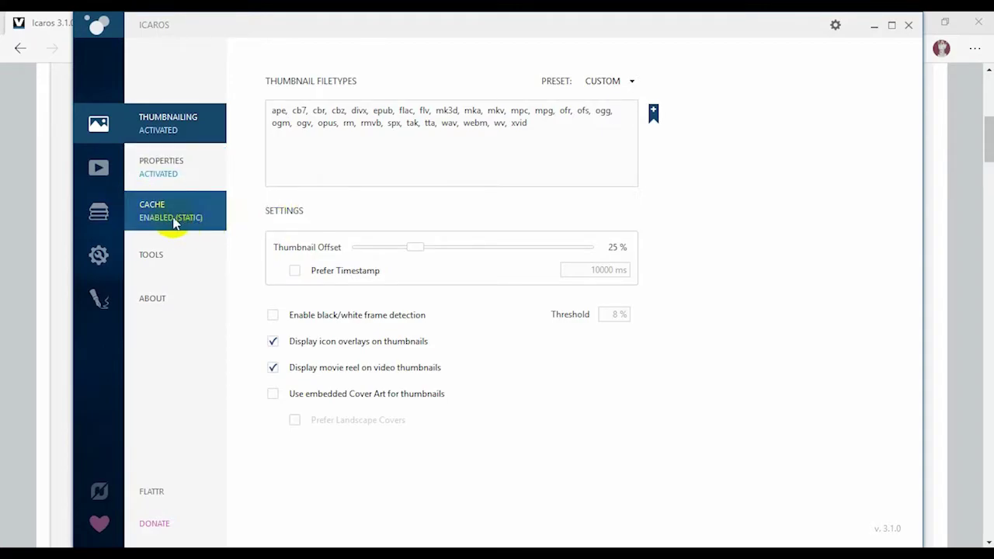
pyautogui.click(567, 148)
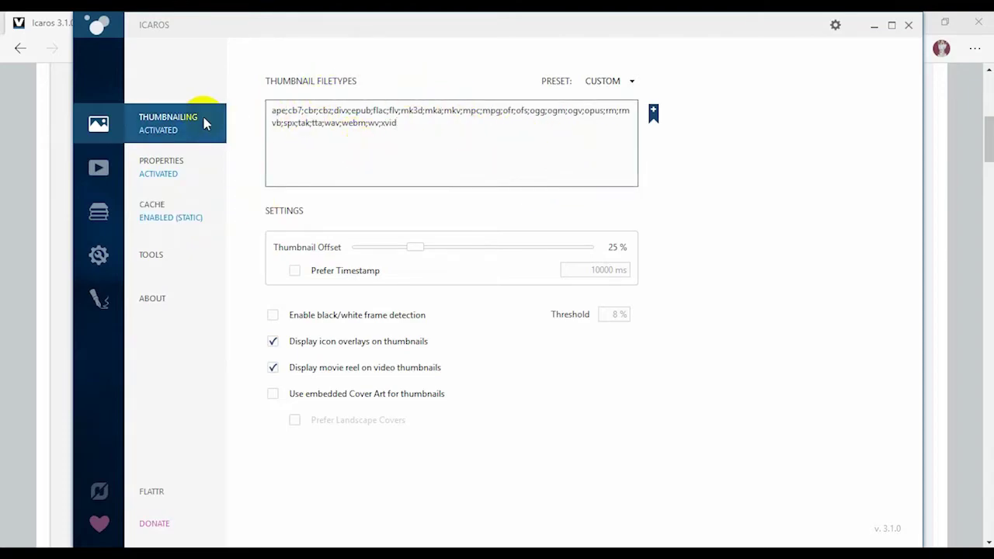
pyautogui.click(683, 156)
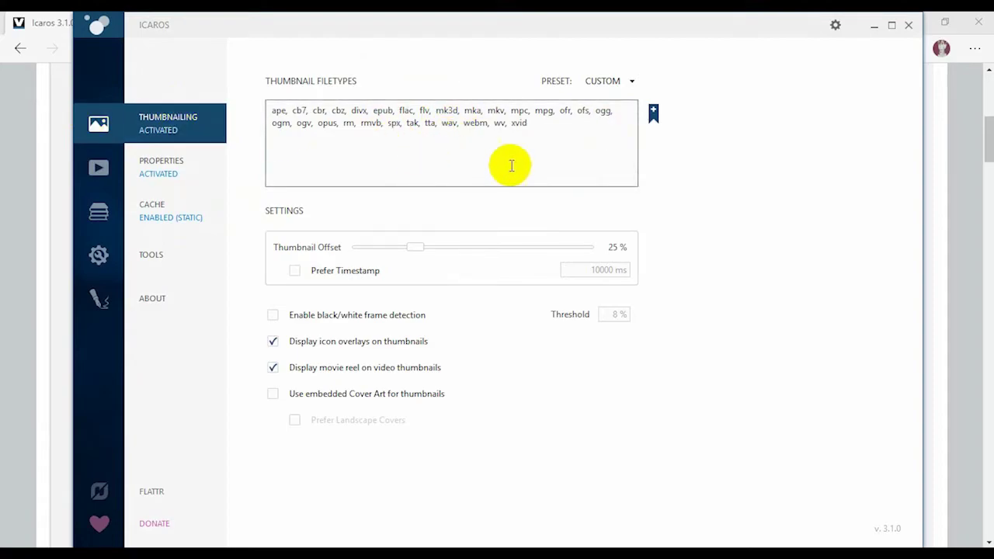
# Inspect the icons of the two PSD files in the BON-B folder
pyautogui.click(111, 172)
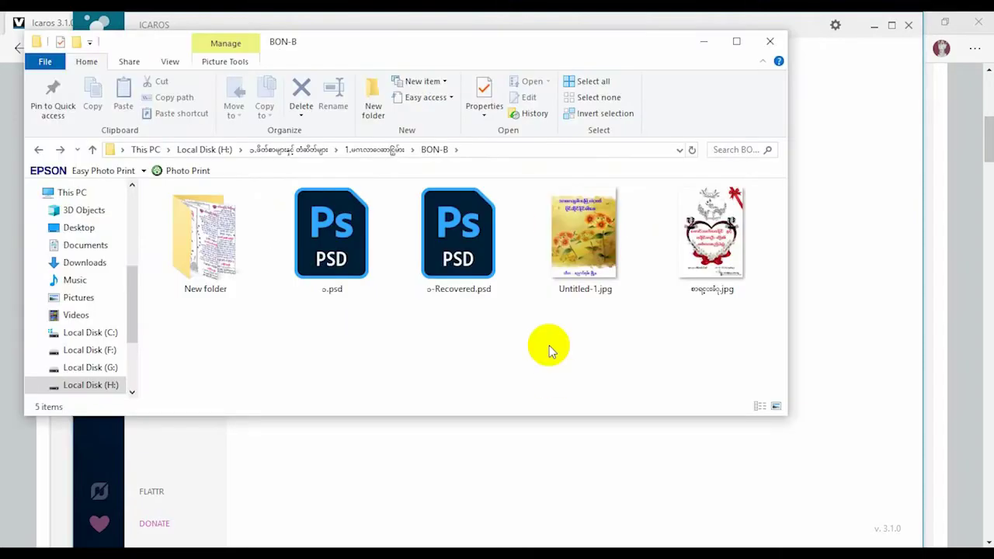
pyautogui.click(350, 245)
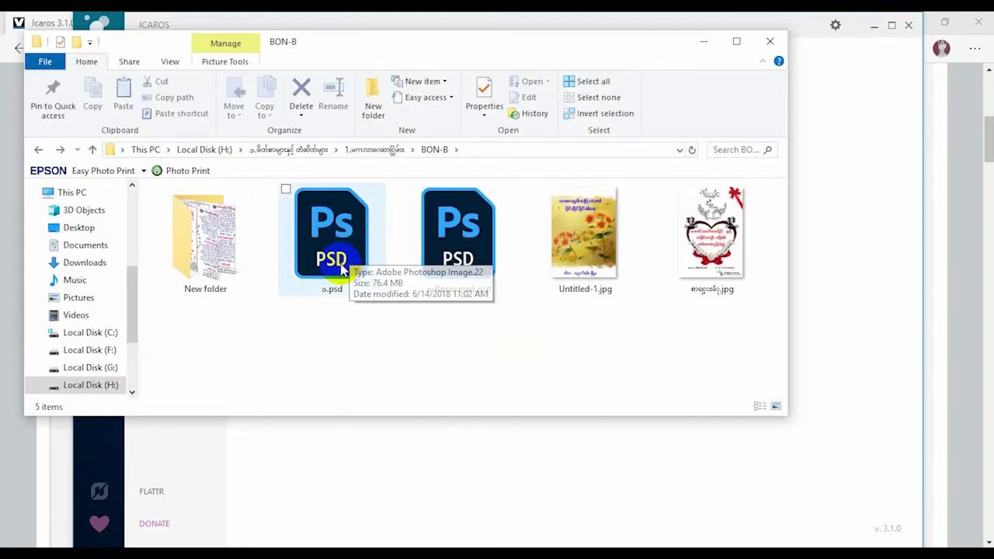
pyautogui.click(451, 260)
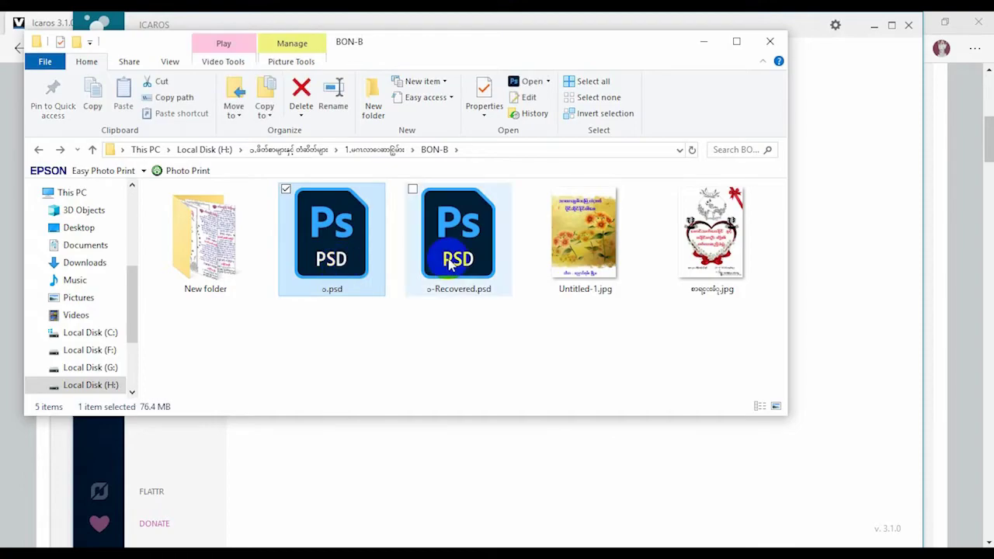
pyautogui.click(352, 272)
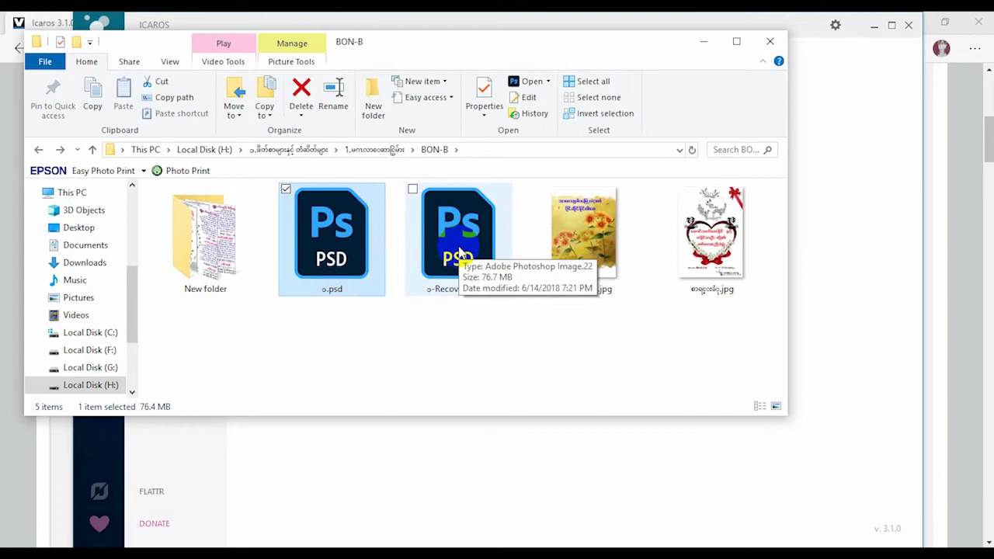
pyautogui.moveTo(336, 548)
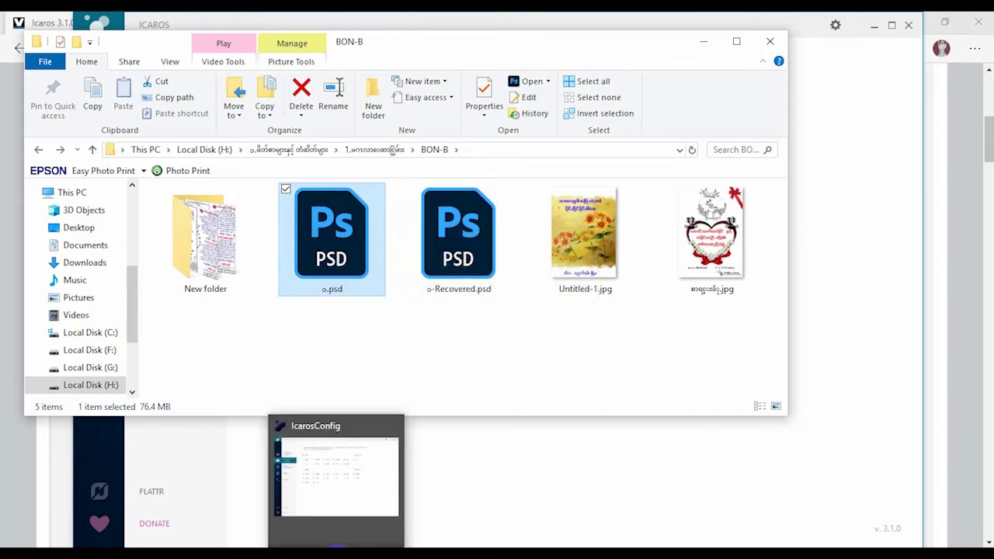
# Bring IcarosConfig forward on its Thumbnailing page and place its window so the PSD file in the folder stays reachable
pyautogui.click(358, 466)
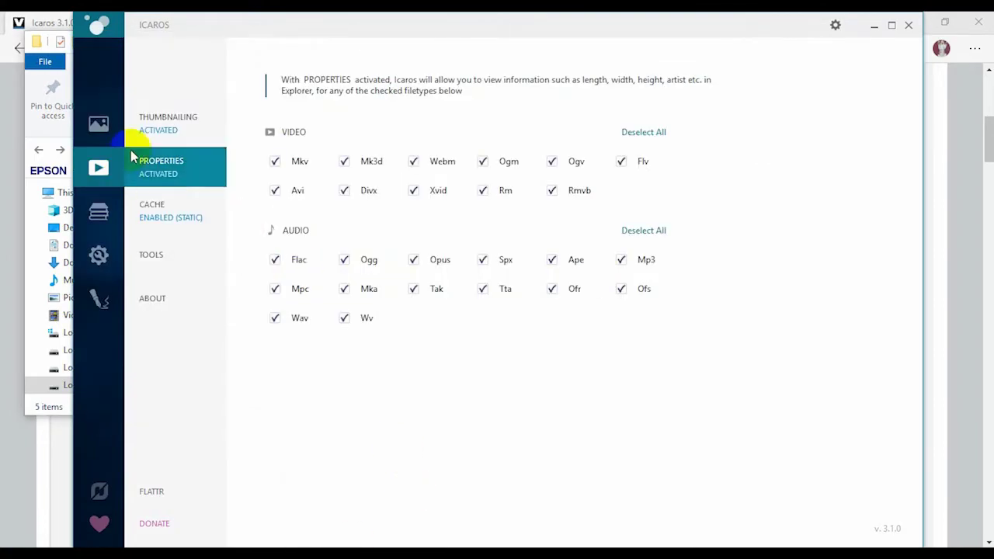
pyautogui.click(97, 124)
pyautogui.moveTo(351, 27); pyautogui.dragTo(773, 62)
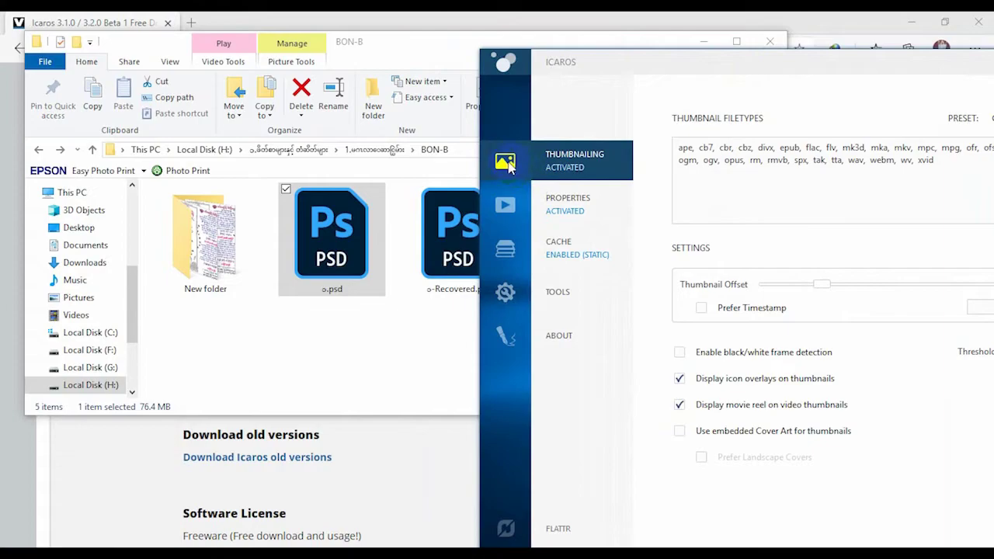
# Add the psd filetype to the Thumbnail Filetypes list using the first PSD file, and agree to add it despite the thumbnail check
pyautogui.moveTo(309, 247); pyautogui.dragTo(683, 222)
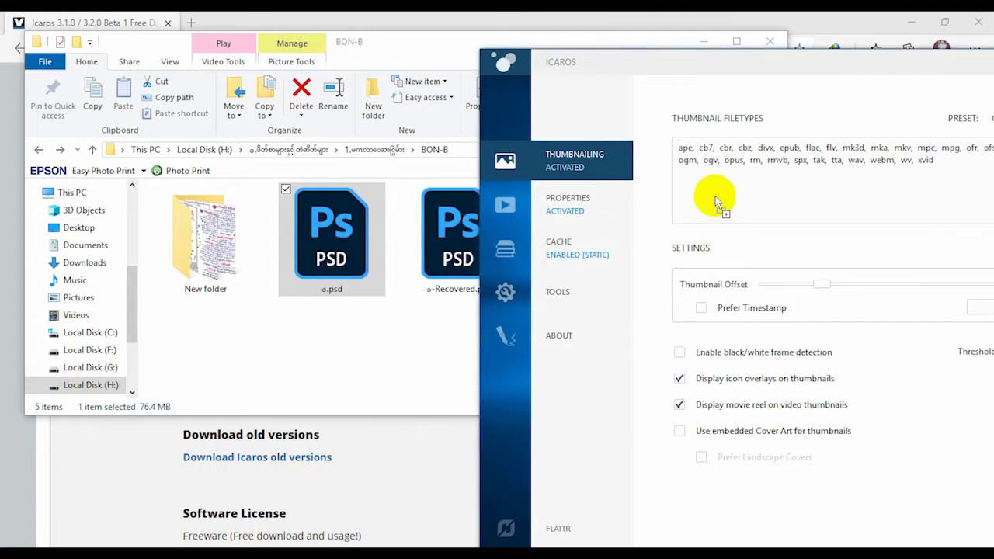
pyautogui.moveTo(725, 194); pyautogui.dragTo(741, 191)
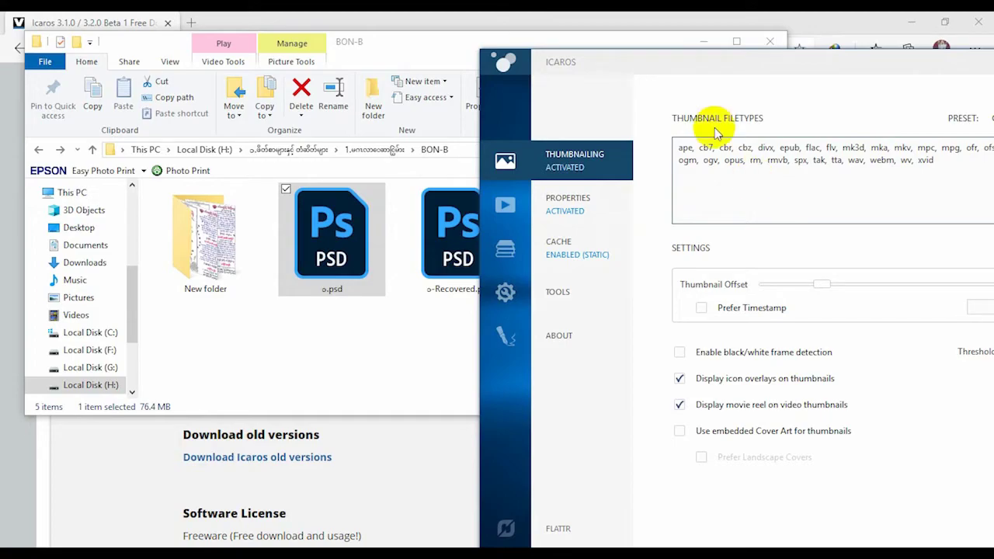
pyautogui.moveTo(716, 69); pyautogui.dragTo(532, 75)
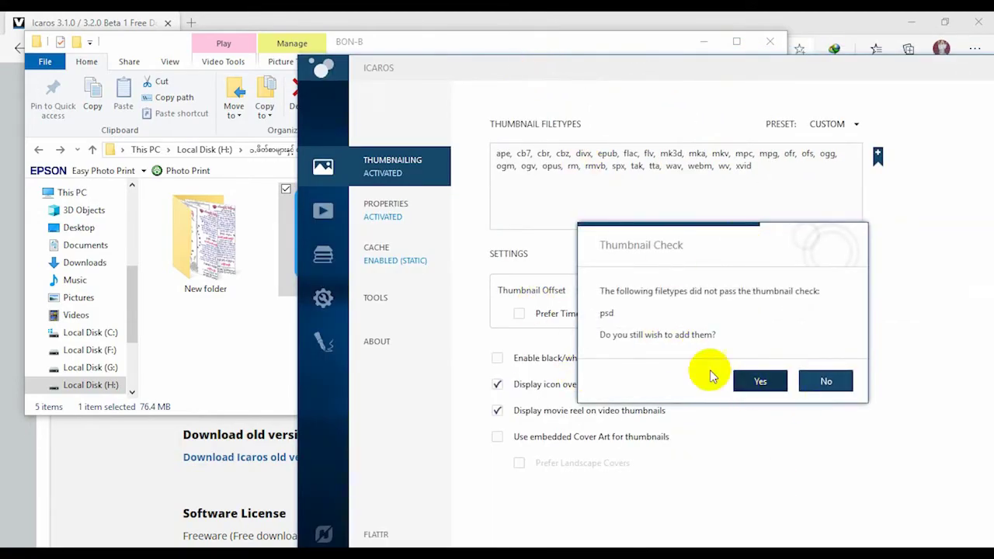
pyautogui.click(773, 382)
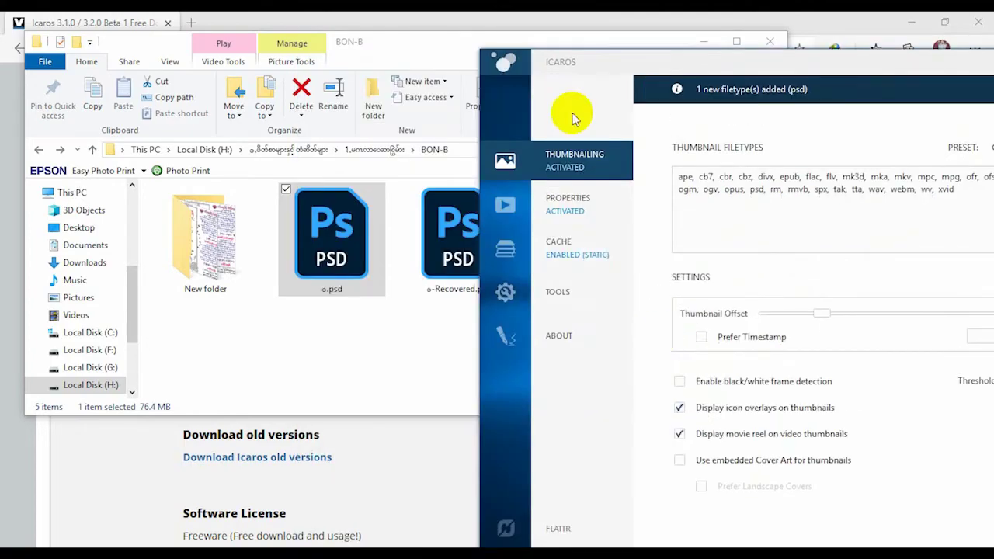
# Refresh the BON-B folder and maximize its window
pyautogui.click(399, 333)
pyautogui.rightClick(399, 332)
pyautogui.click(441, 383)
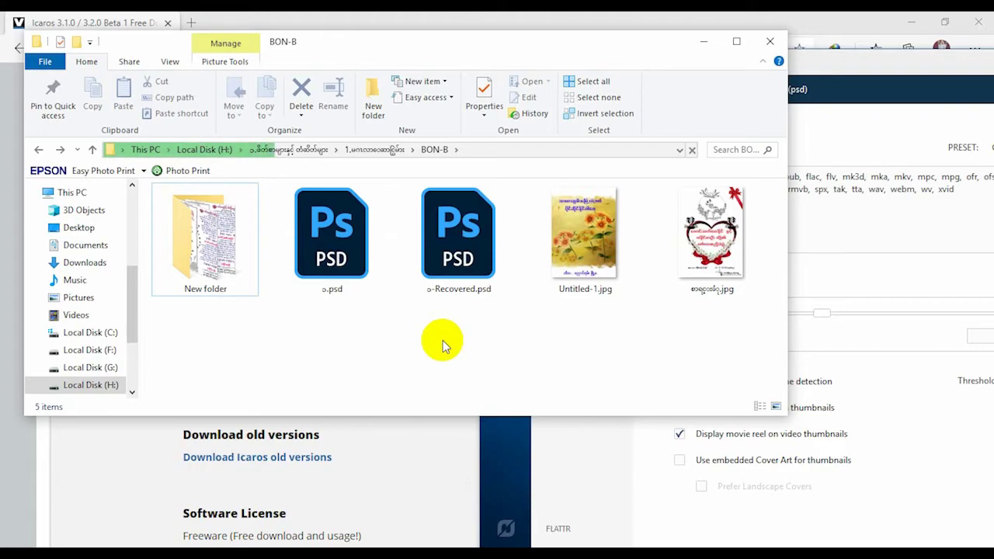
pyautogui.press('super+Up')
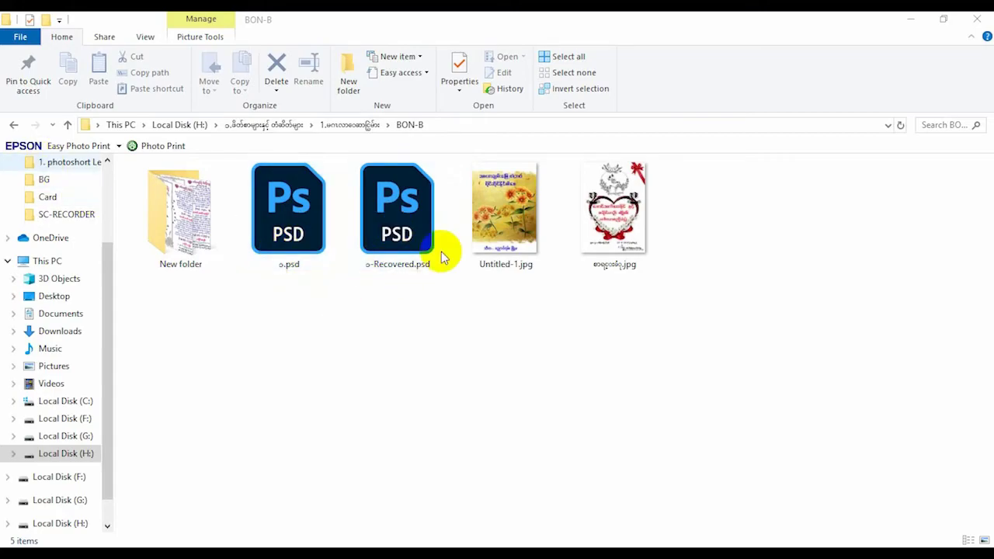
# Check the PSD file thumbnails in the neighbouring FB Weeding folder and in the first folder of the parent folder's list
pyautogui.click(14, 126)
pyautogui.click(160, 219)
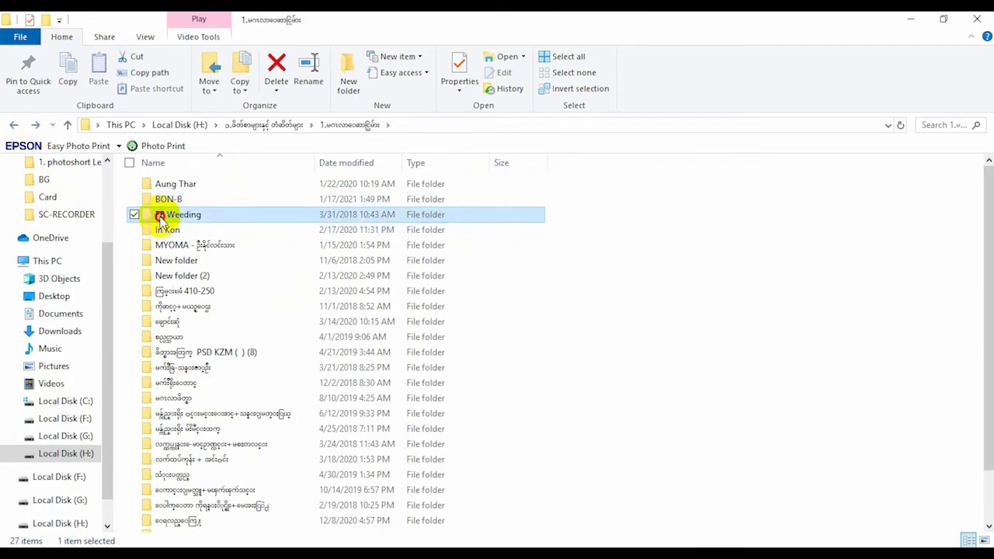
pyautogui.doubleClick(160, 218)
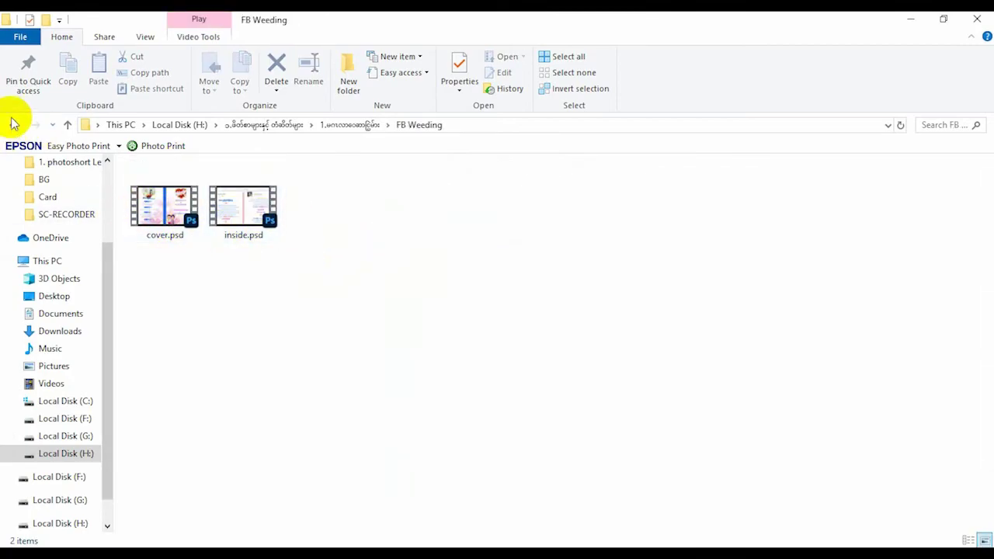
pyautogui.click(14, 126)
pyautogui.doubleClick(160, 186)
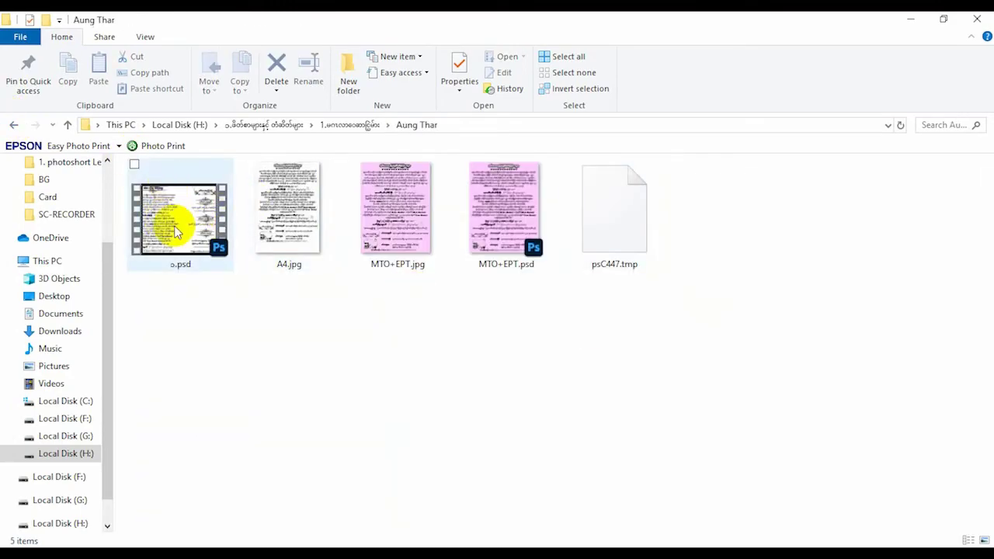
pyautogui.click(14, 124)
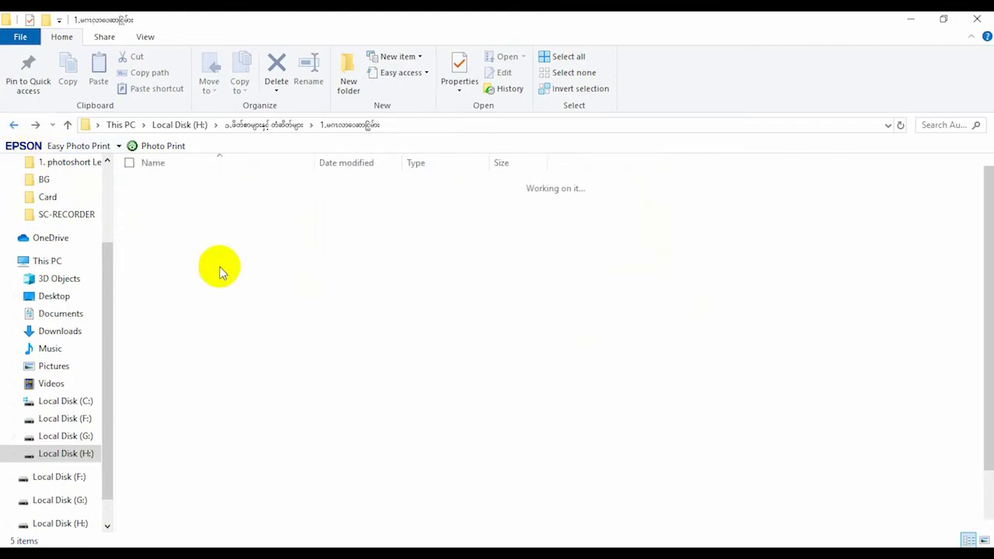
# Look for PSD thumbnails in New folder and the MYOMA folder, and reopen BON-B to compare its PSD files
pyautogui.doubleClick(194, 262)
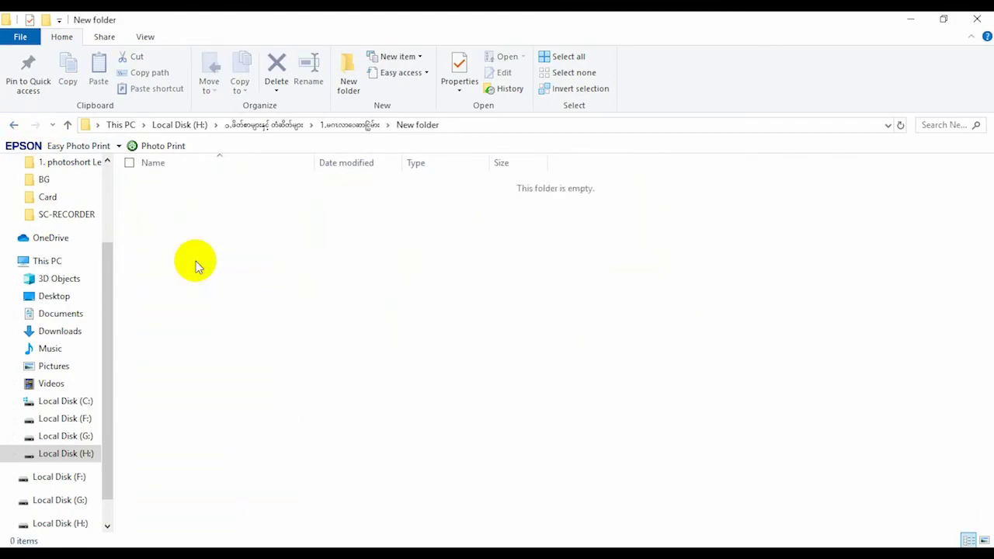
pyautogui.click(13, 125)
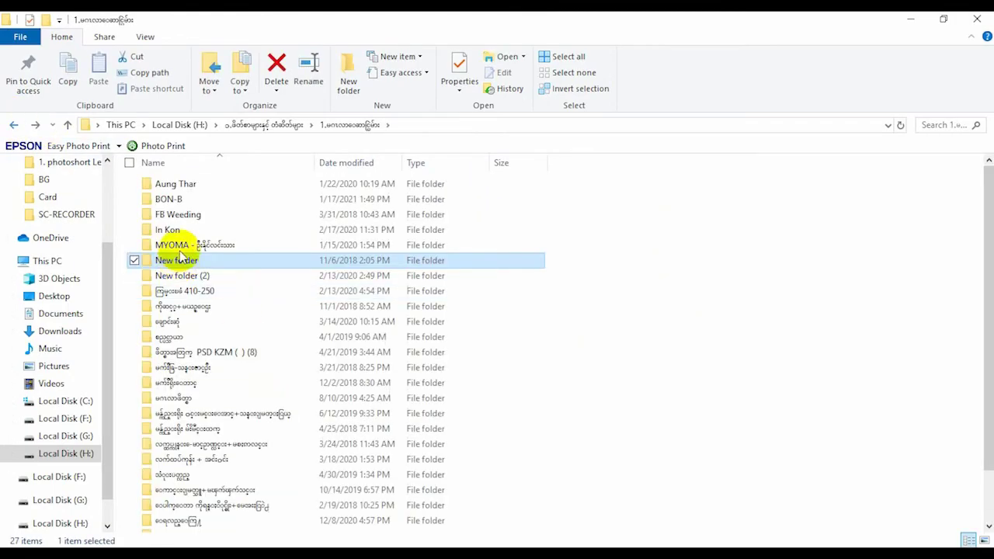
pyautogui.doubleClick(190, 246)
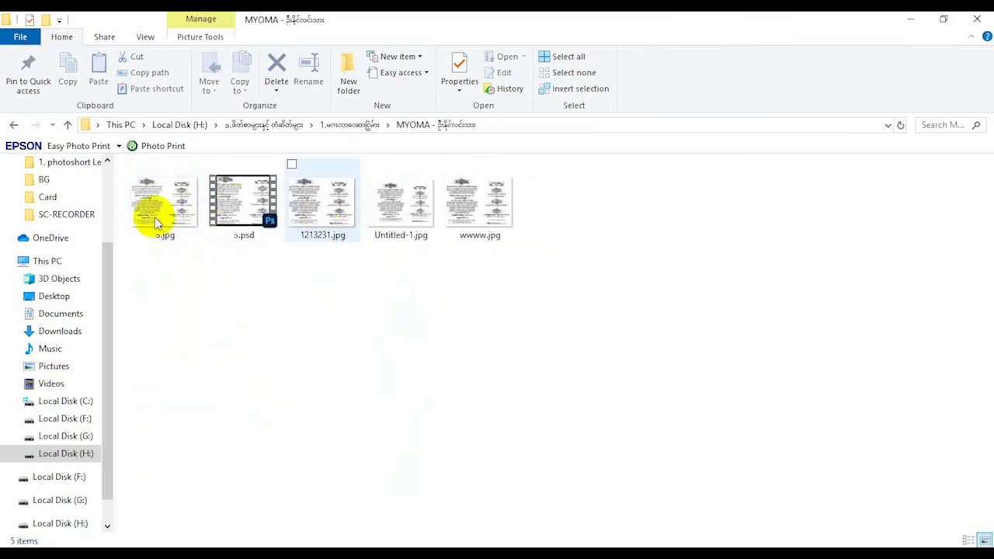
pyautogui.click(17, 126)
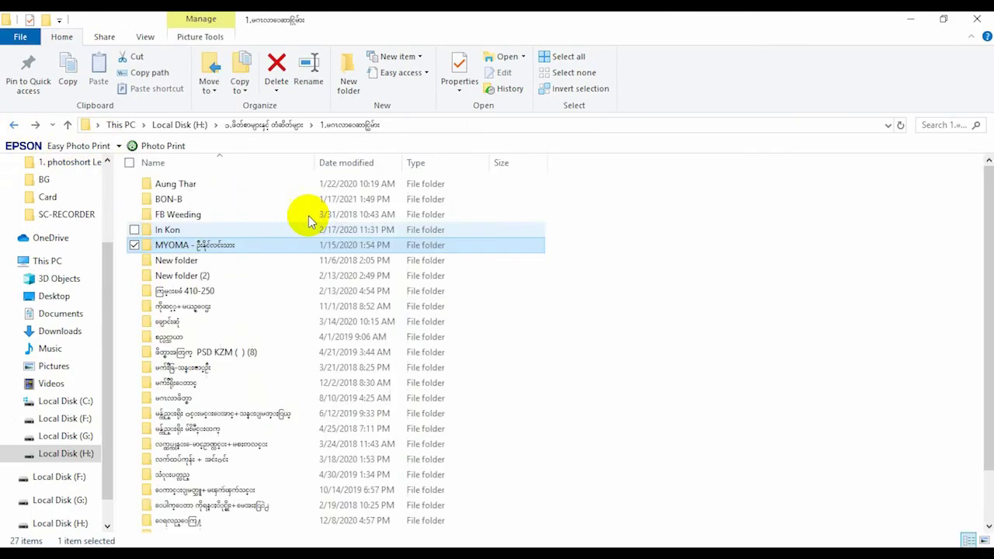
pyautogui.doubleClick(220, 200)
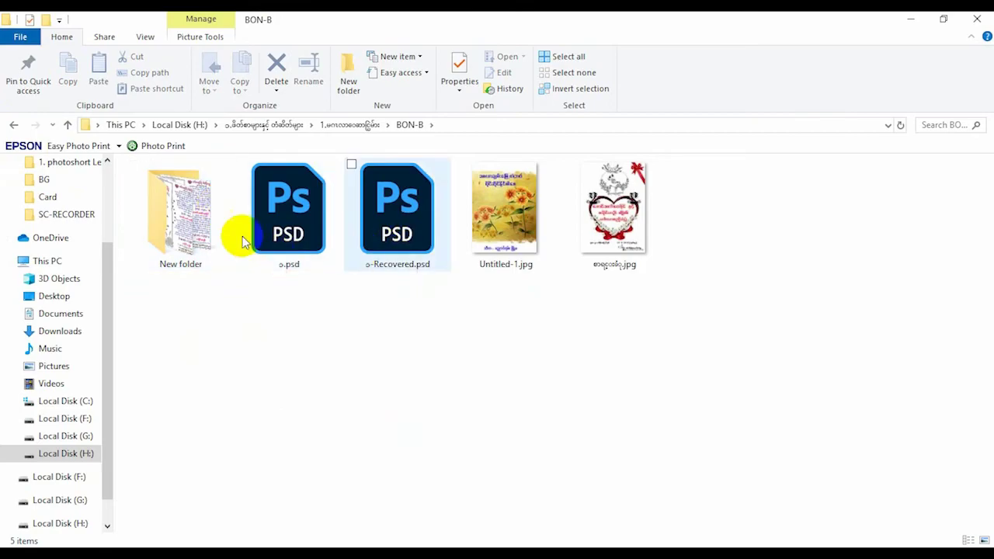